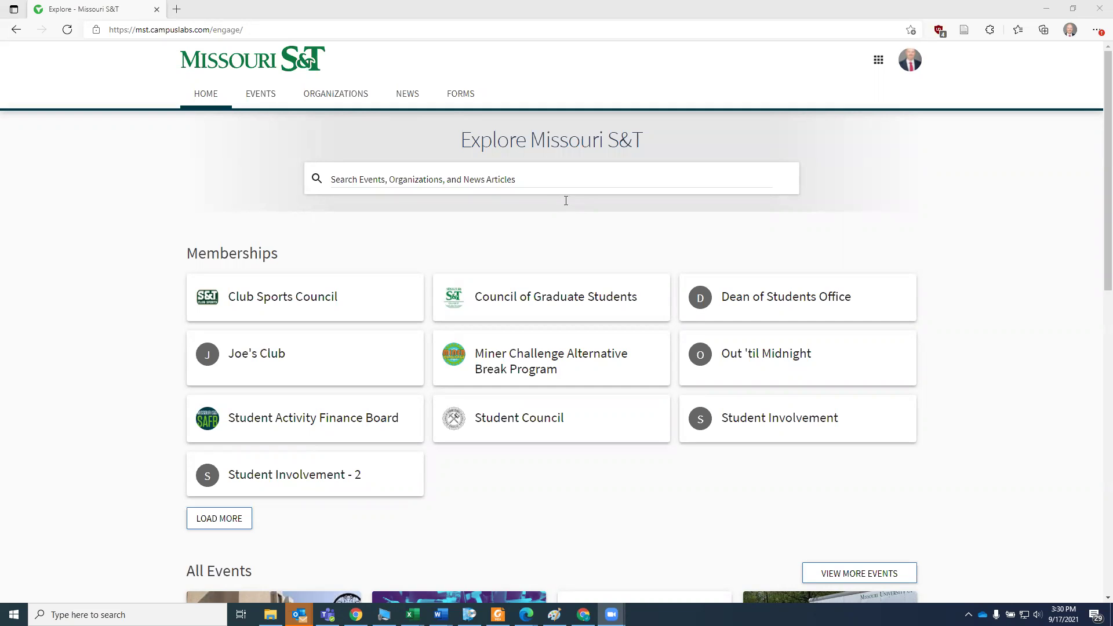
- Load the engage.mst.edu site in the browser address bar
click(259, 27)
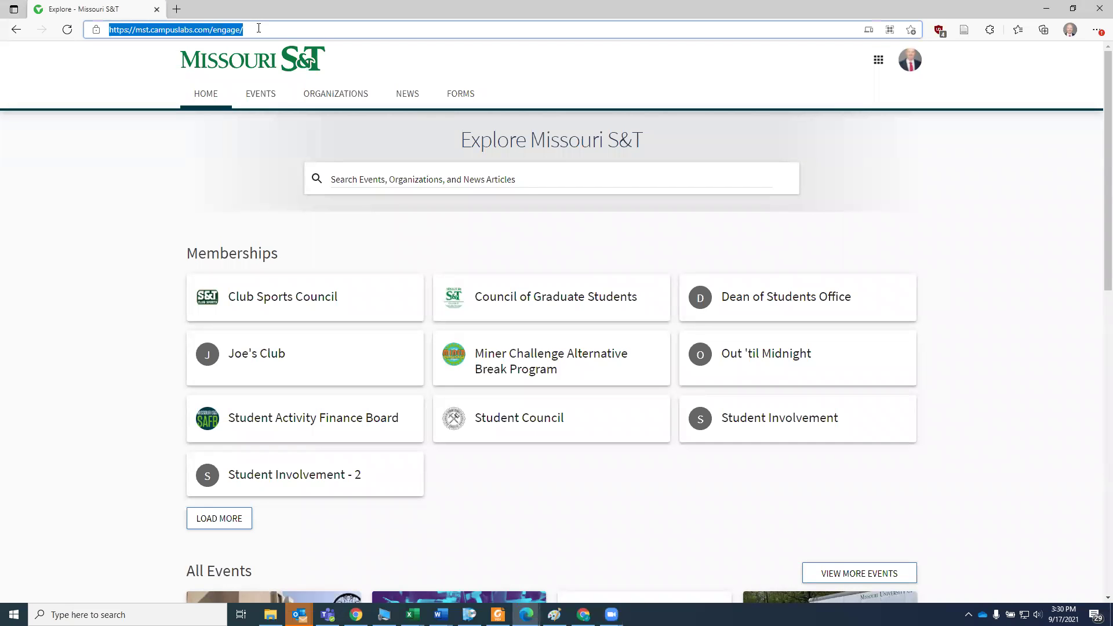
text(en)
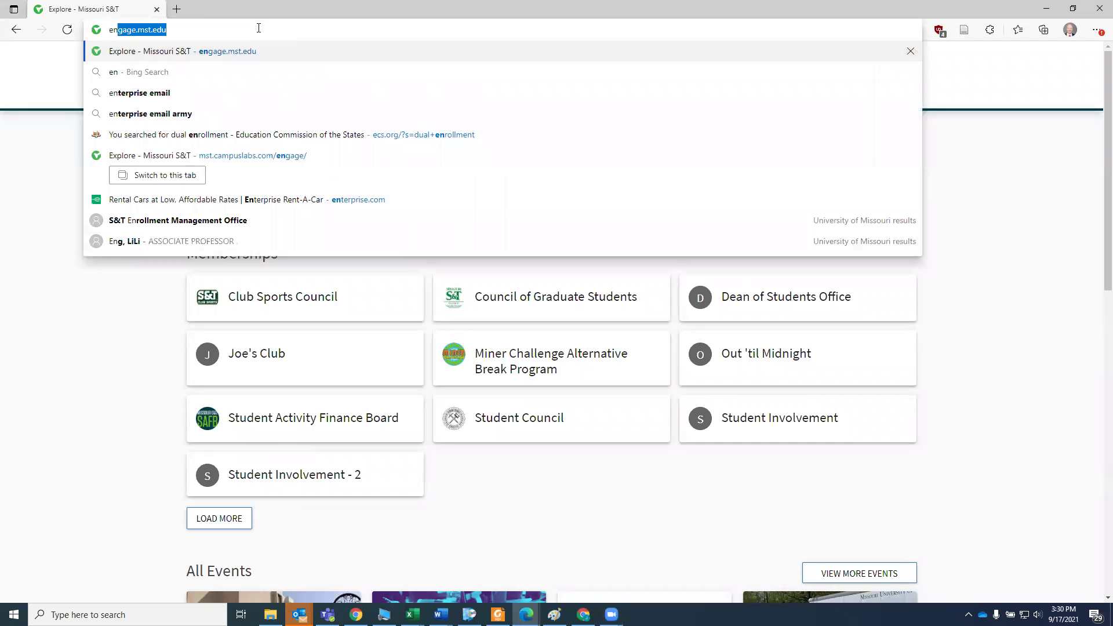
text(gagee)
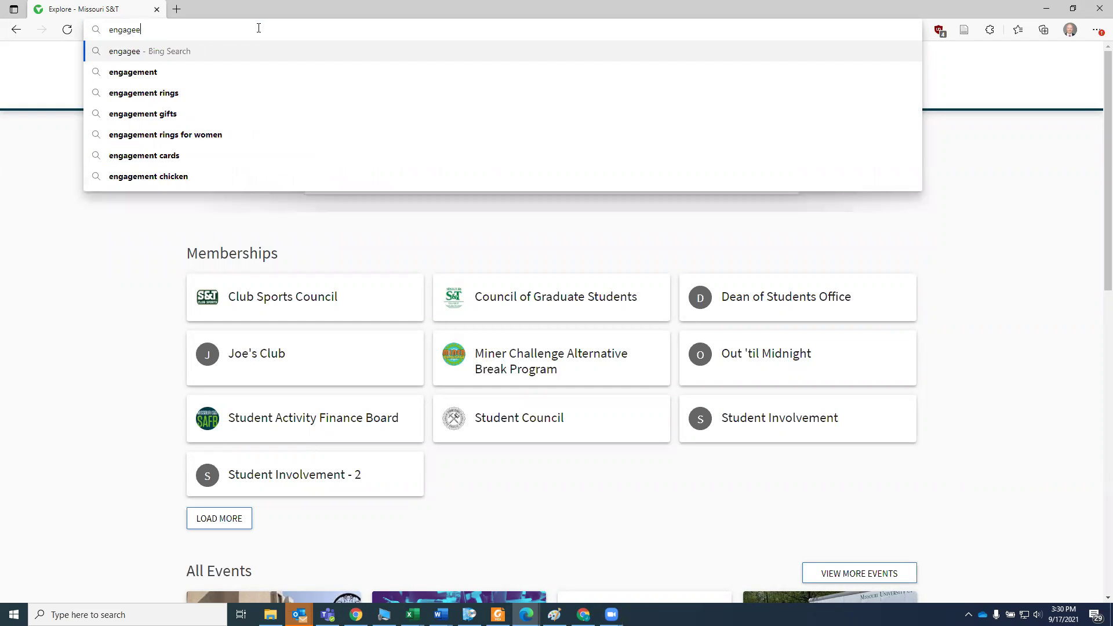
key(BackSpace)
text(.)
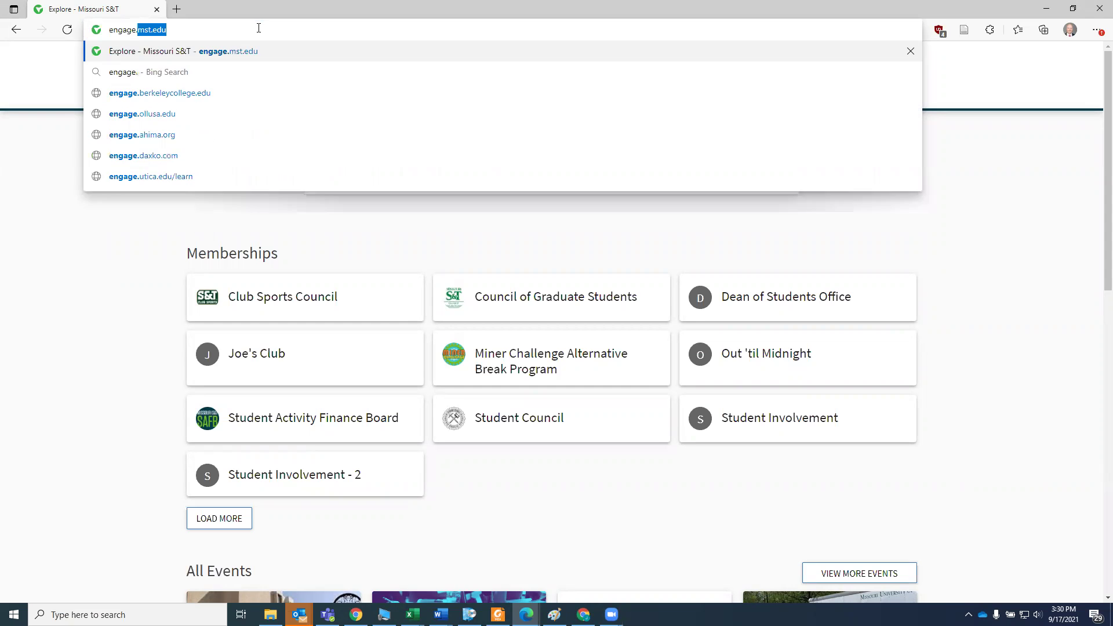
text(mst.edu)
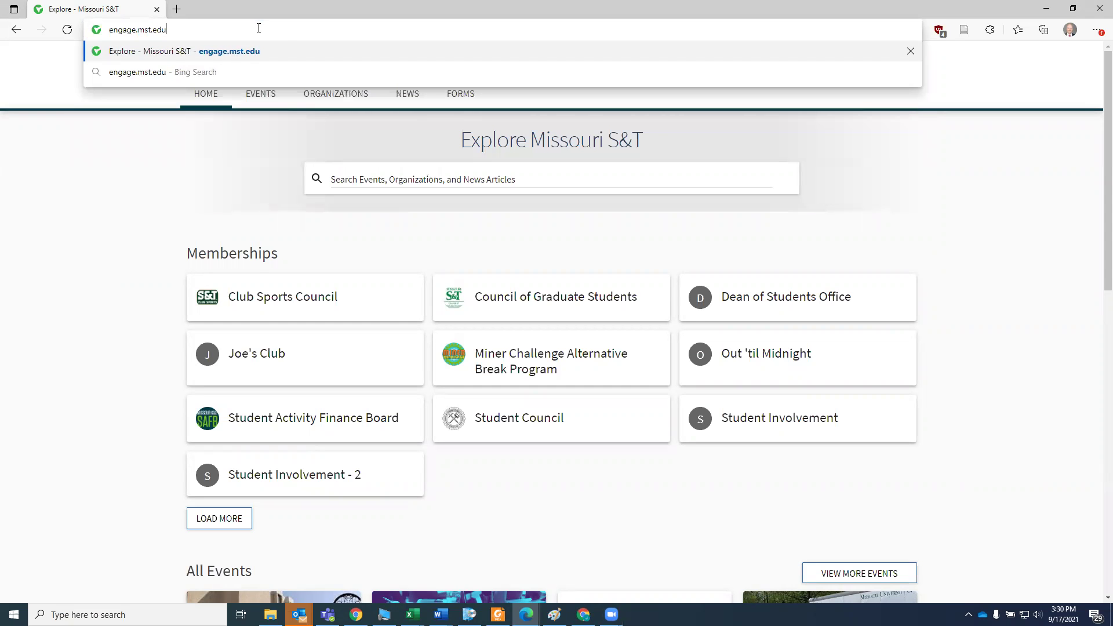
key(Return)
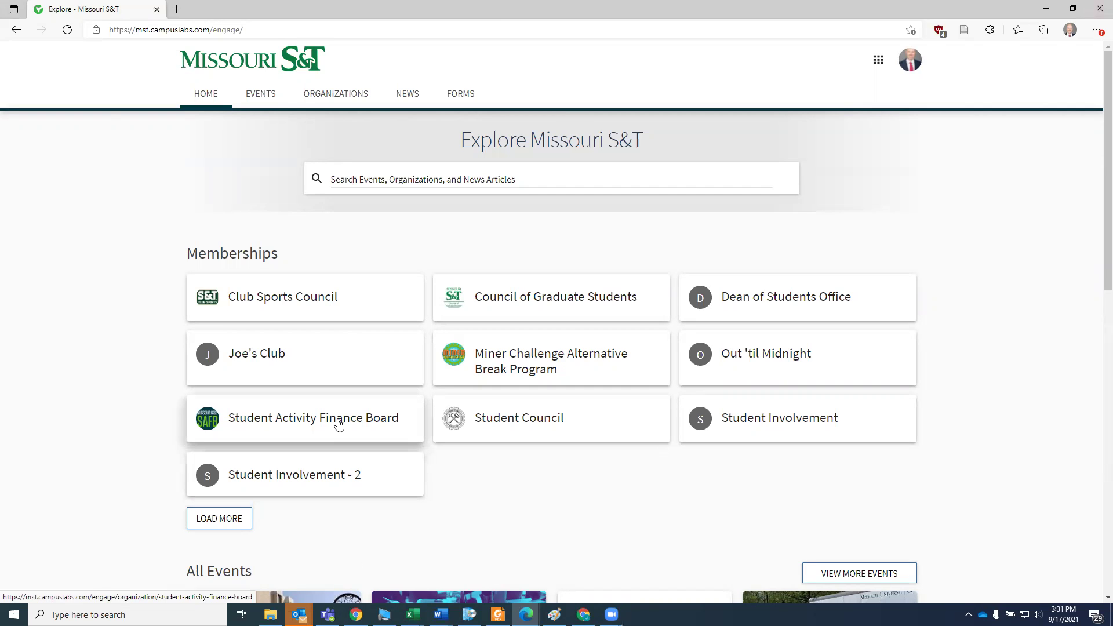
- From Forms, resume the Student Organization- Purchase Request Form to list its submissions
click(462, 95)
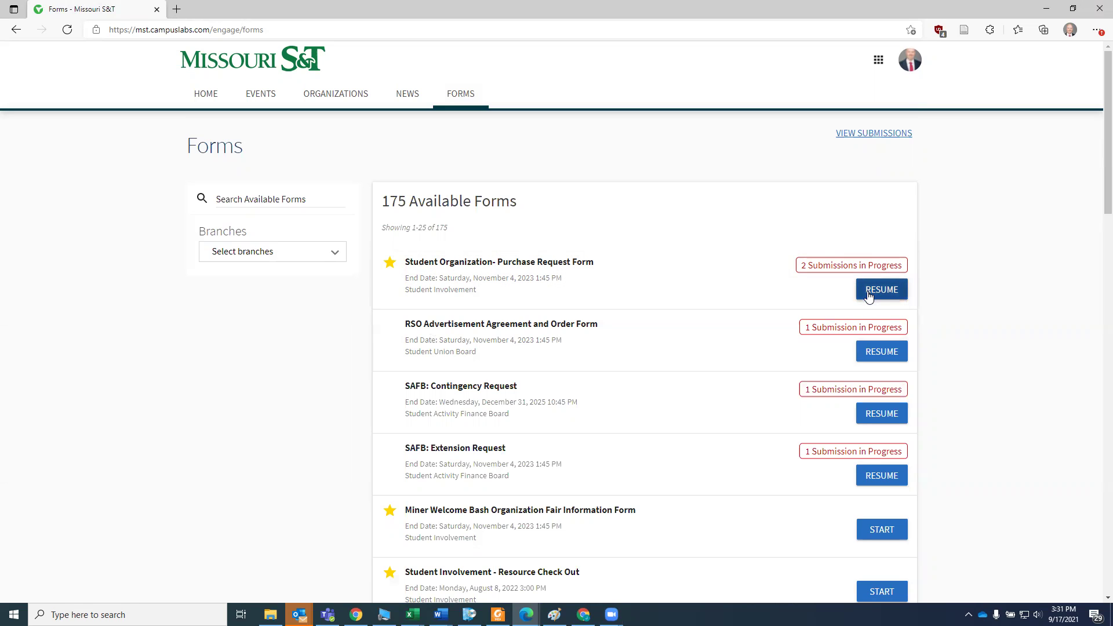
click(574, 279)
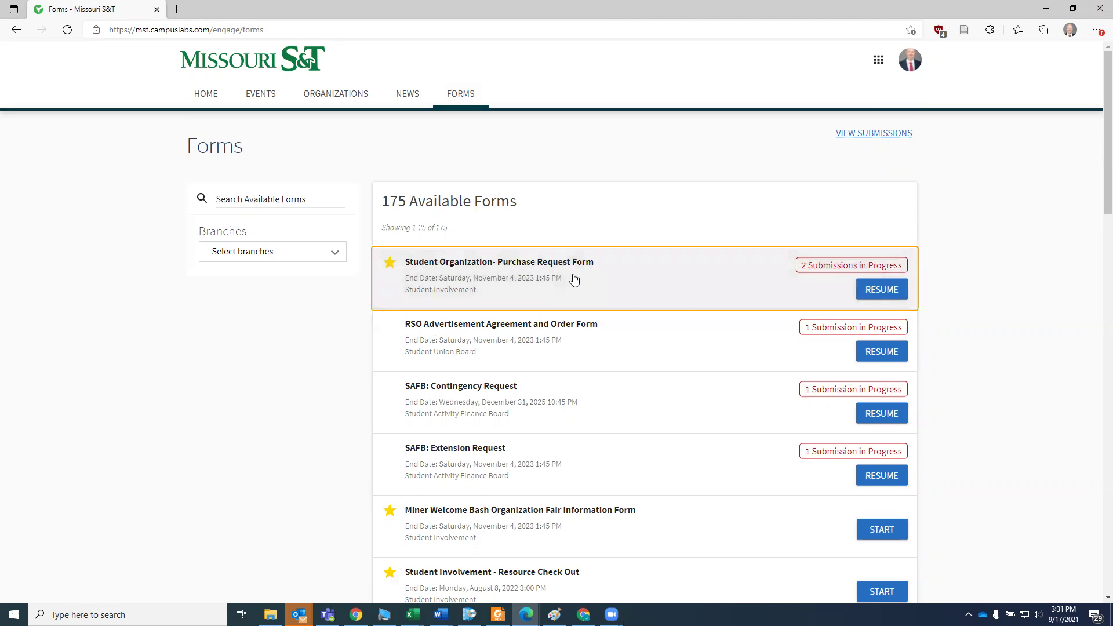
click(891, 294)
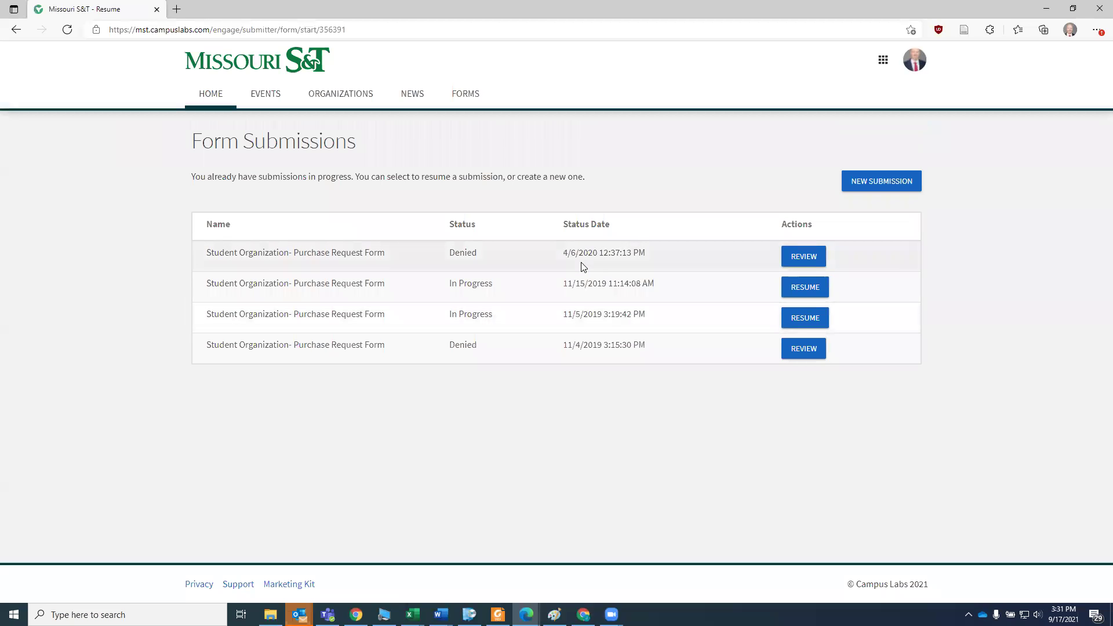
- Start a new blank purchase request submission and scroll to its contact fields
click(902, 183)
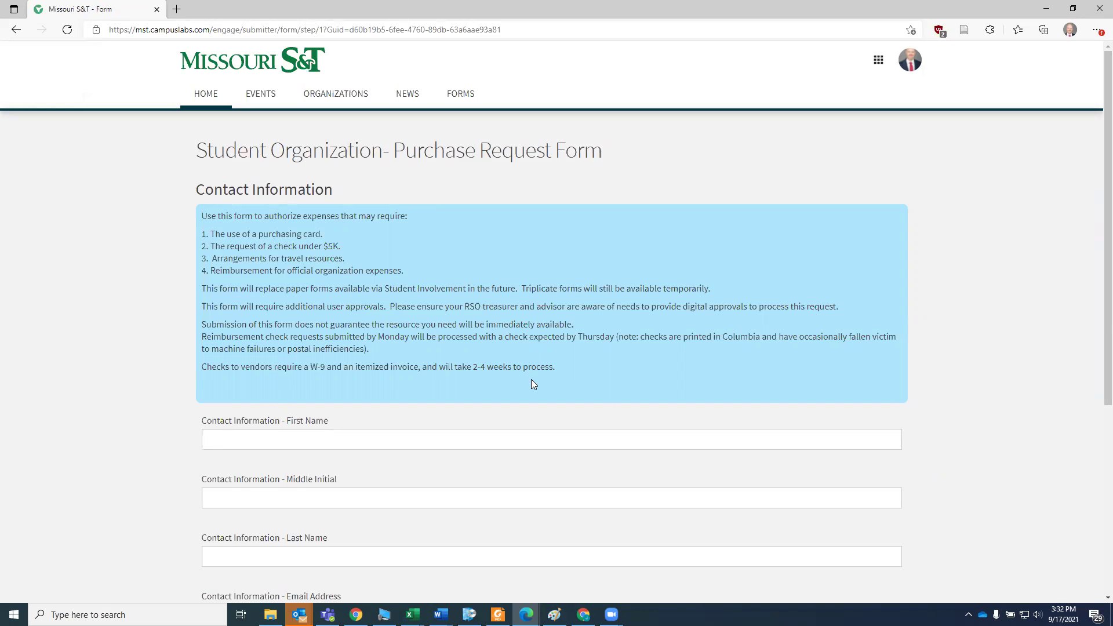
scroll(531, 382, down, 4)
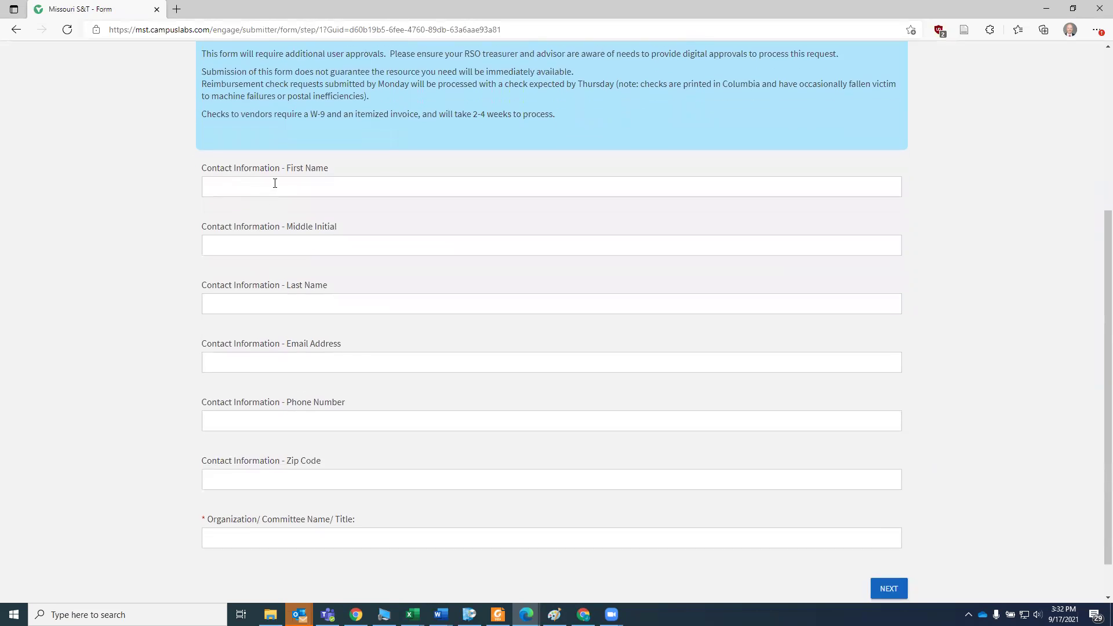
scroll(343, 281, down, 1)
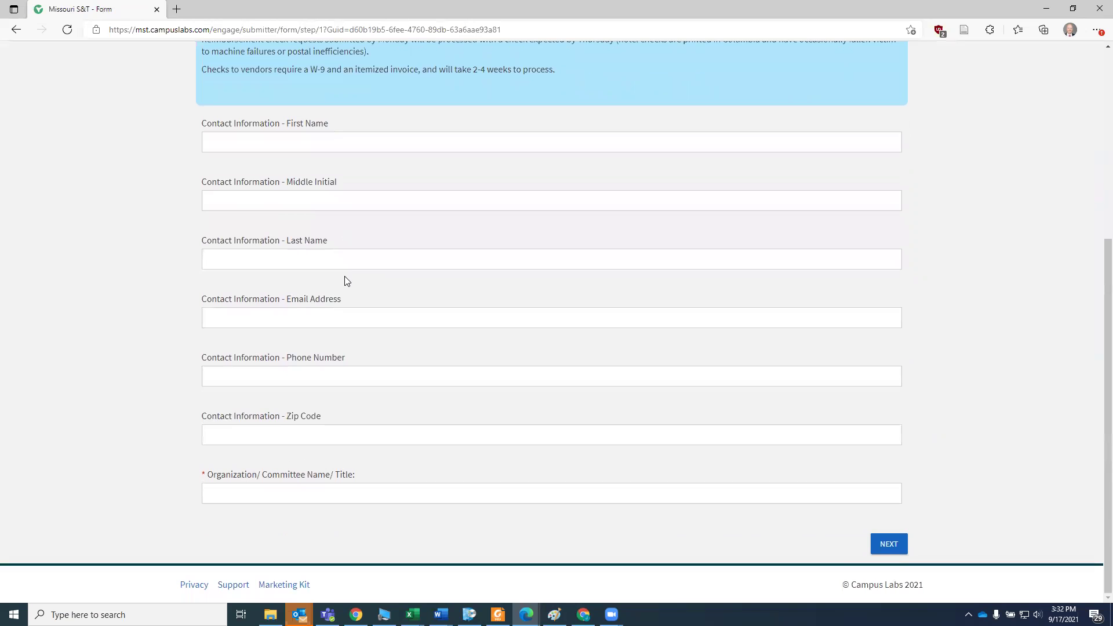
- Enter the contact's first name, last name and mst.edu e-mail address
click(286, 138)
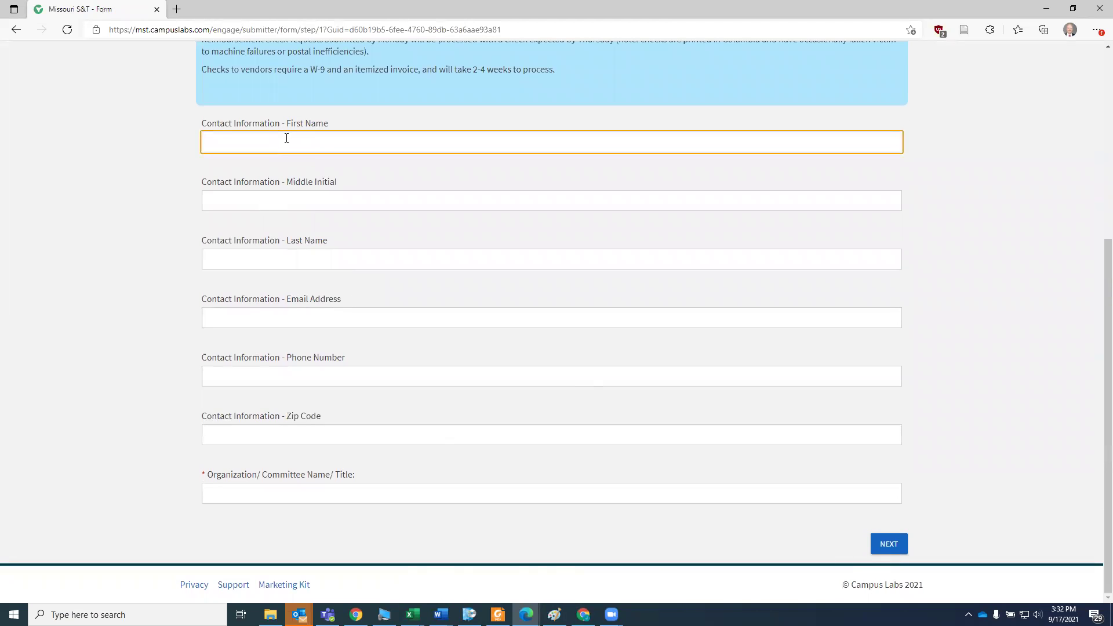
key(Tab)
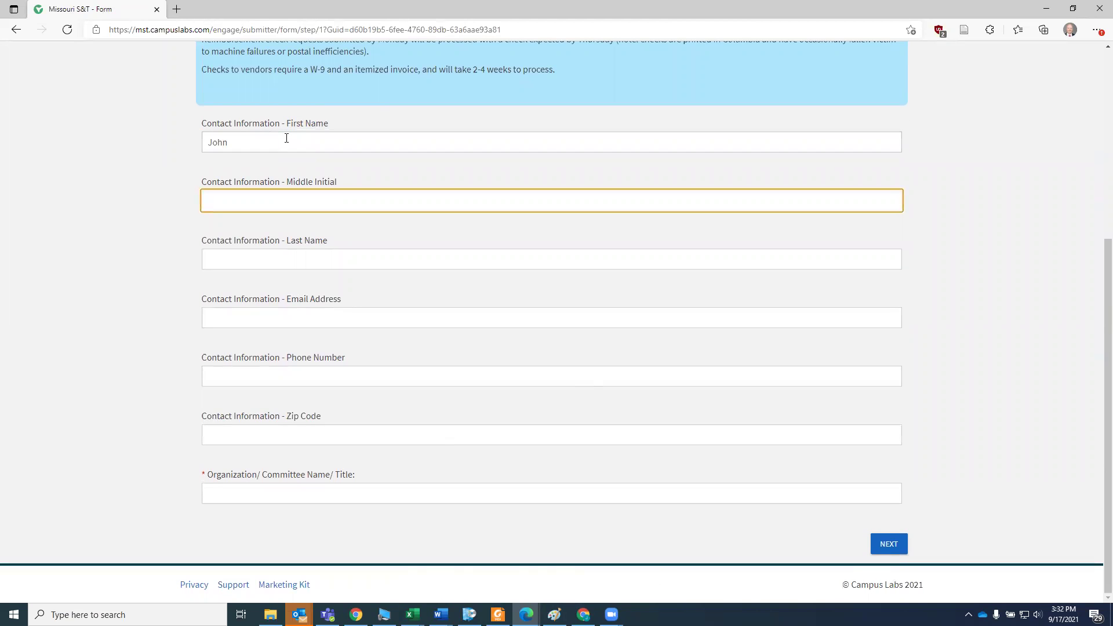
key(Tab)
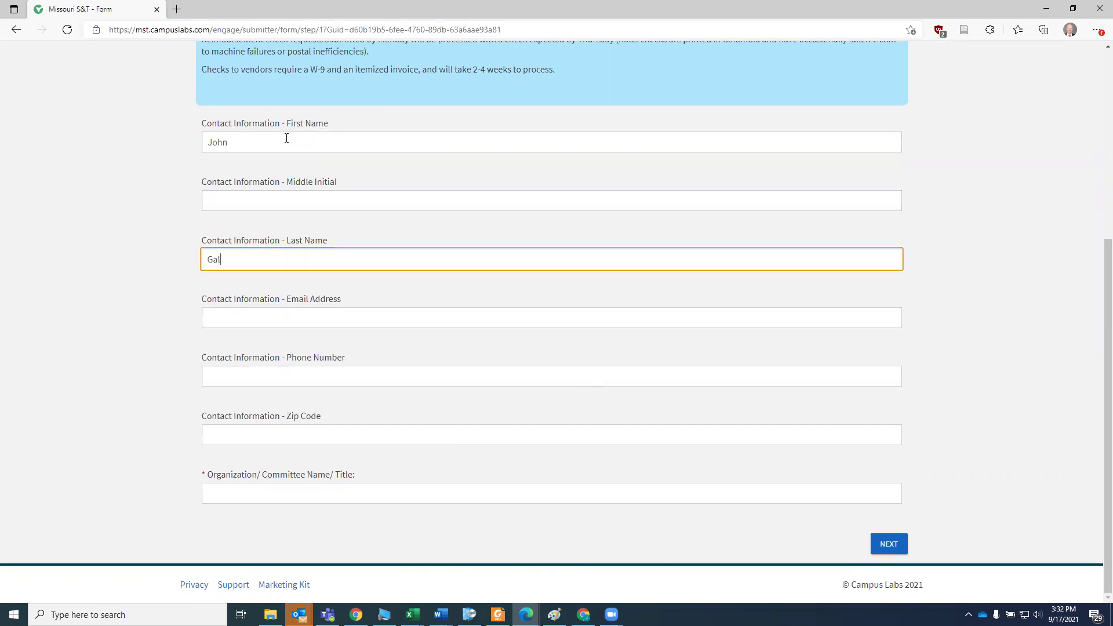
key(Tab)
- Fill in the contact's phone number, zip code 65401 and organization 'Test Academic Department'
key(Tab)
key(Tab)
key(shift+Tab)
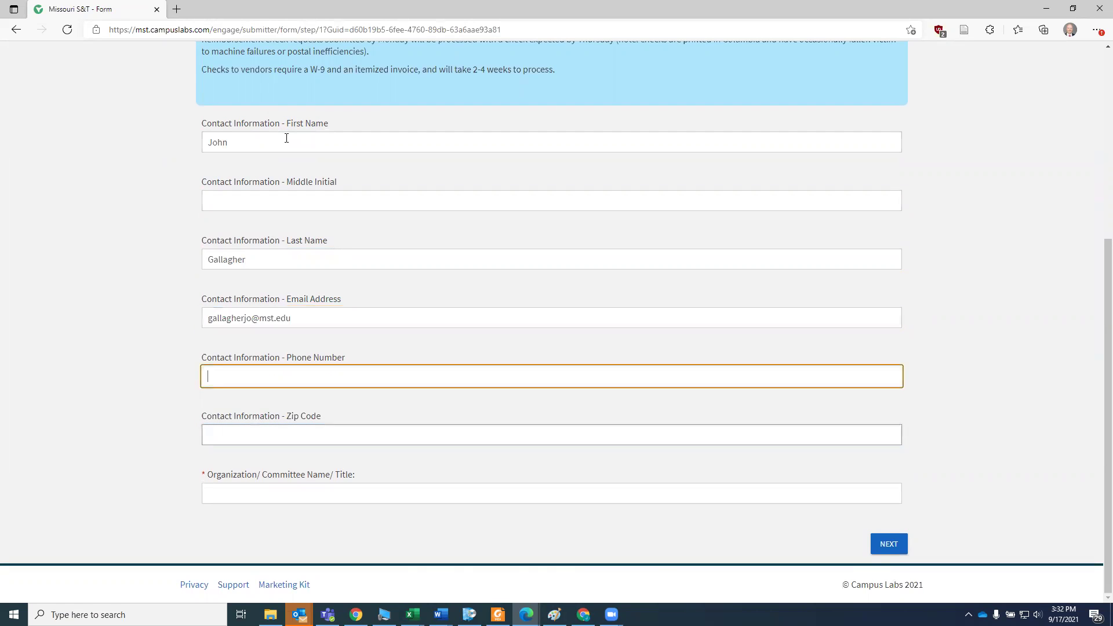
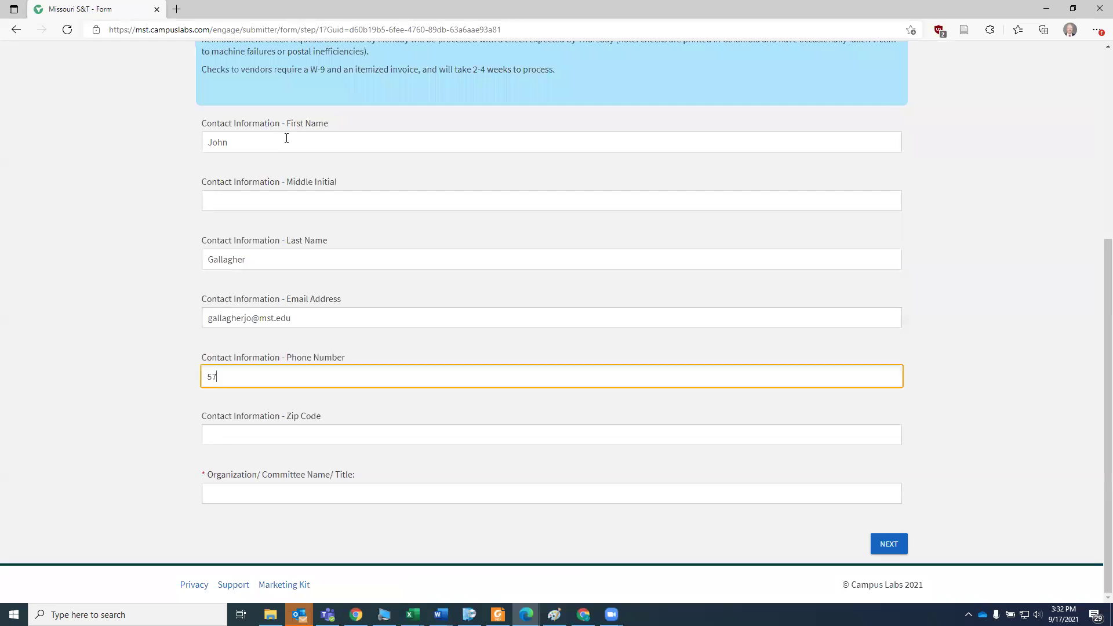
key(Tab)
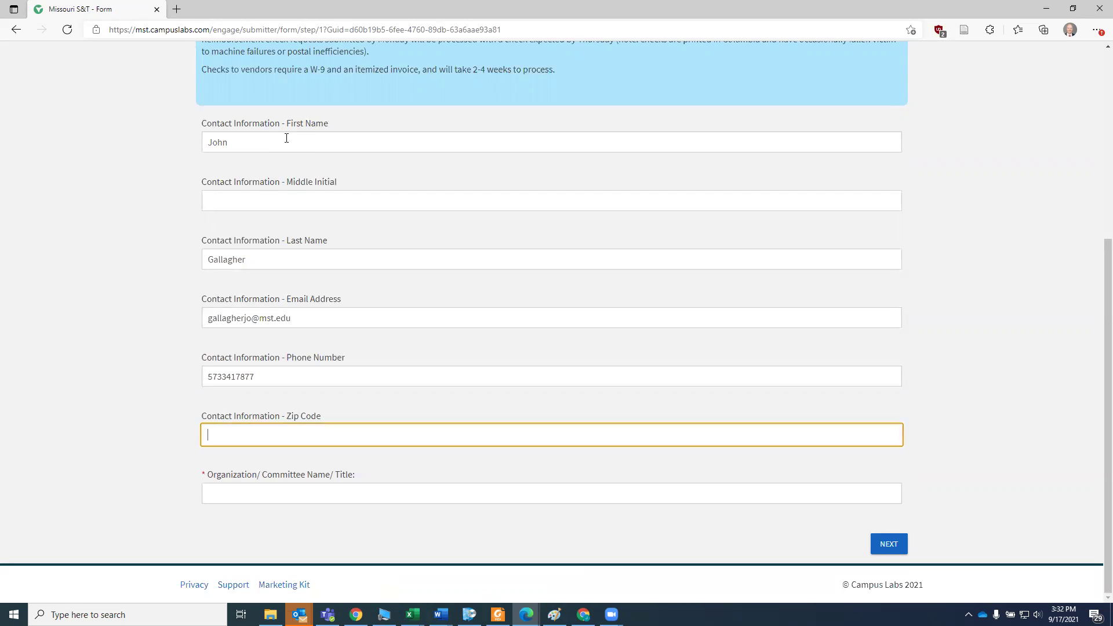
text(65401)
key(Tab)
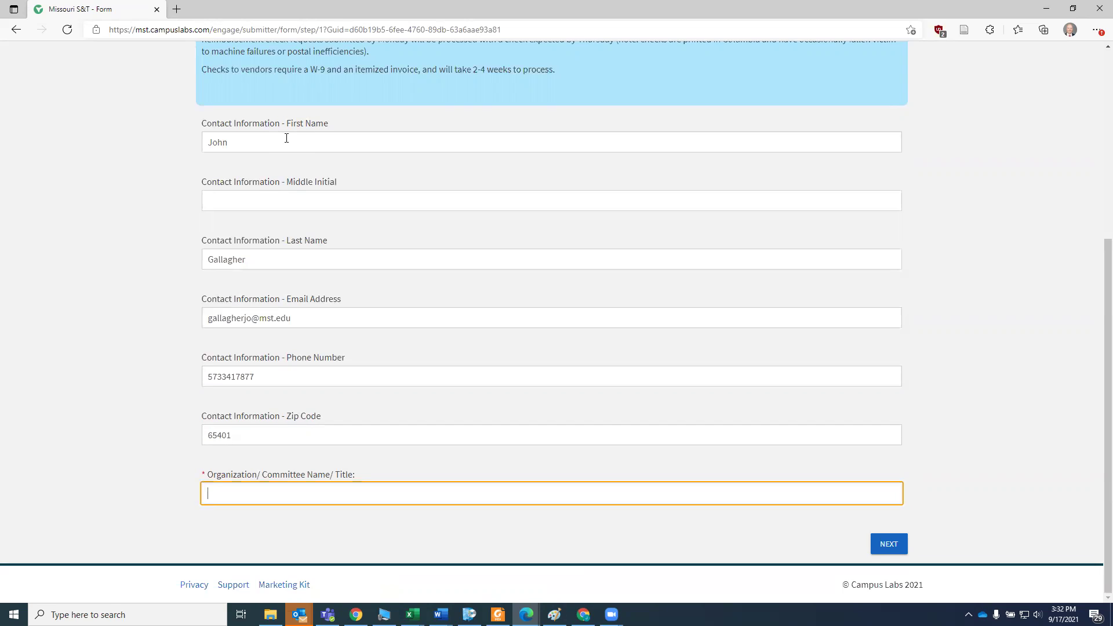
text(Test Academic Department)
- On page 2, check RSO Revenue Account and Funds provided by an Other Department
click(882, 546)
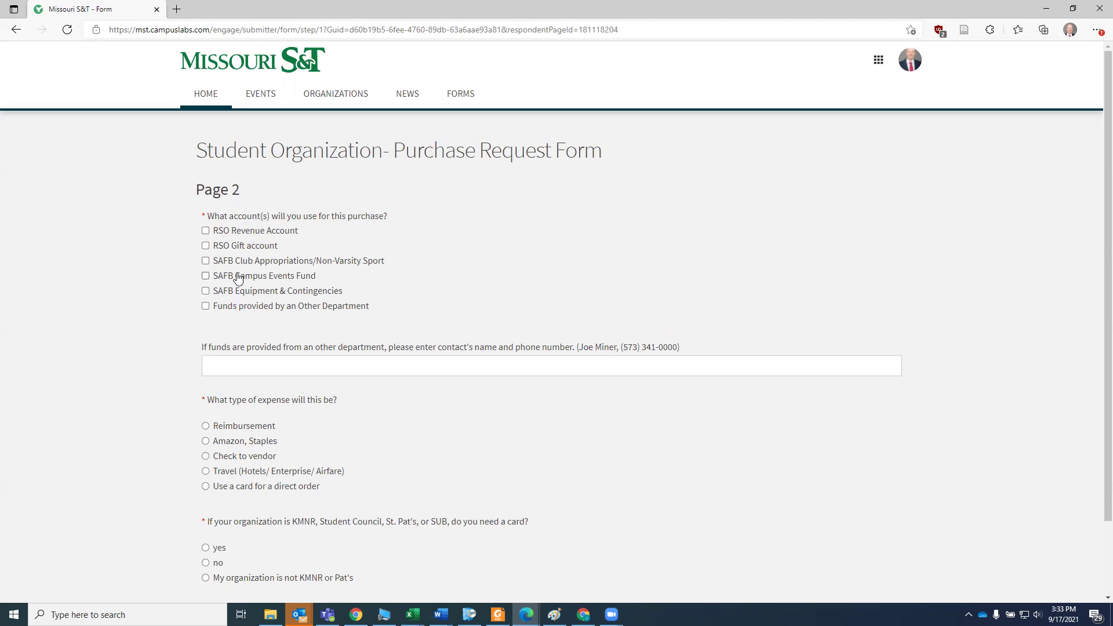
click(229, 232)
click(271, 307)
- Enter the other department contact's name and phone, then choose a card for a direct order
click(242, 371)
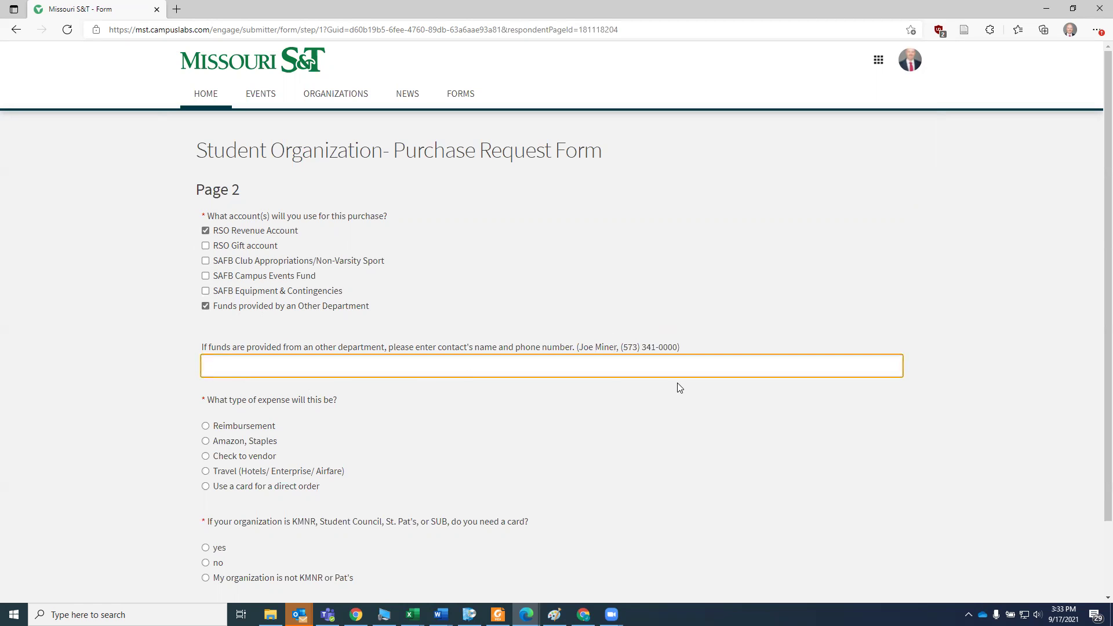
key(Tab)
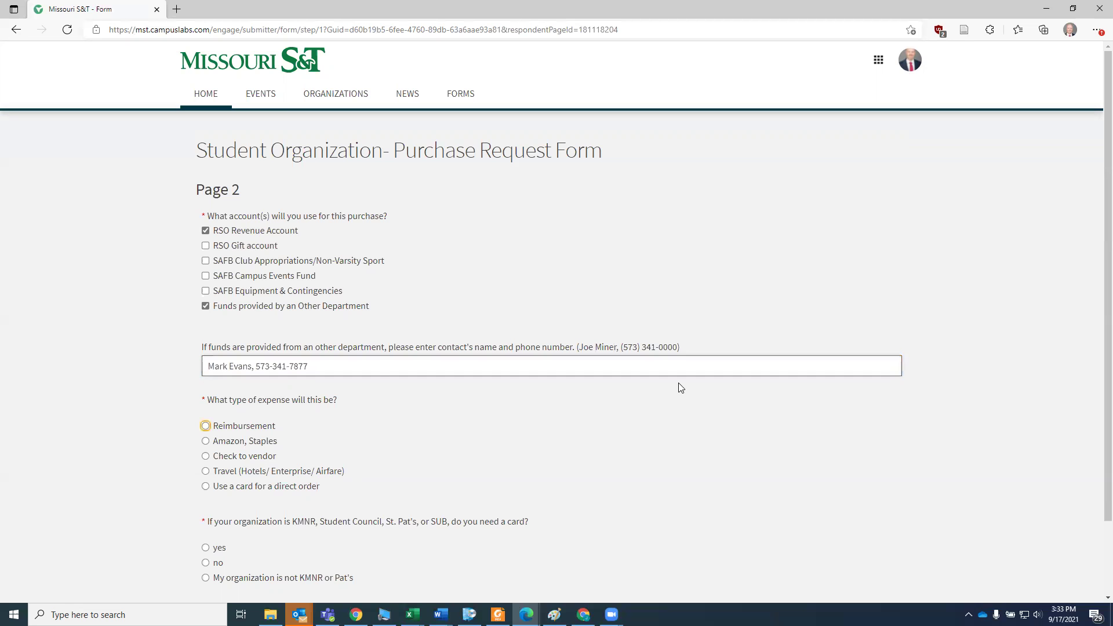
scroll(166, 305, down, 2)
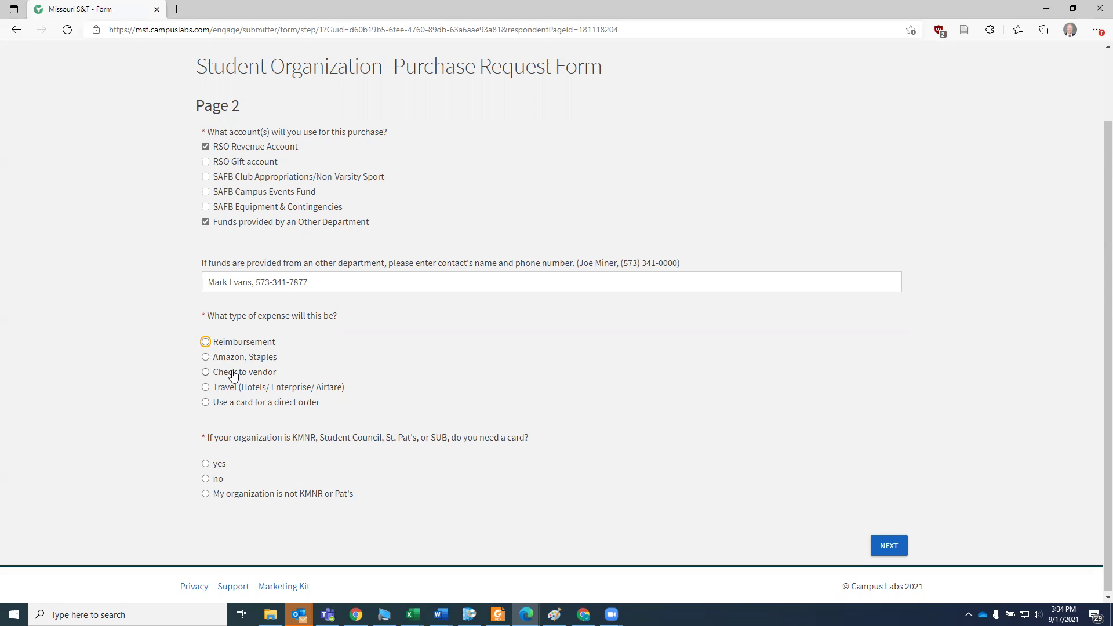
click(271, 408)
- Answer 'My organization is not KMNR or Pat's' and continue to the next page
scroll(277, 399, down, 1)
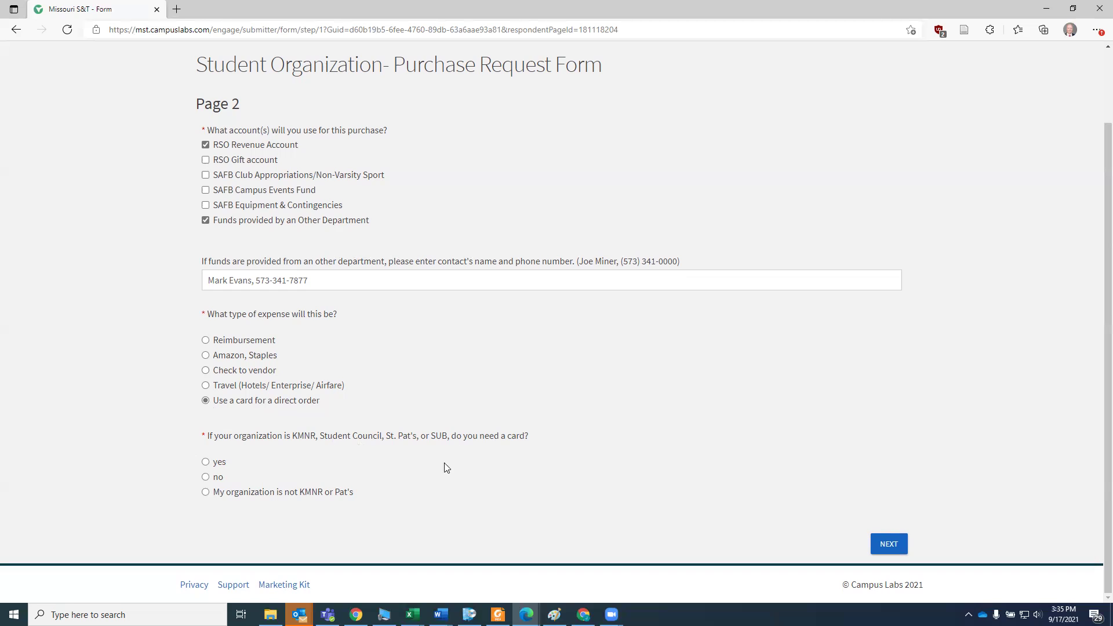
click(210, 478)
click(258, 491)
click(893, 544)
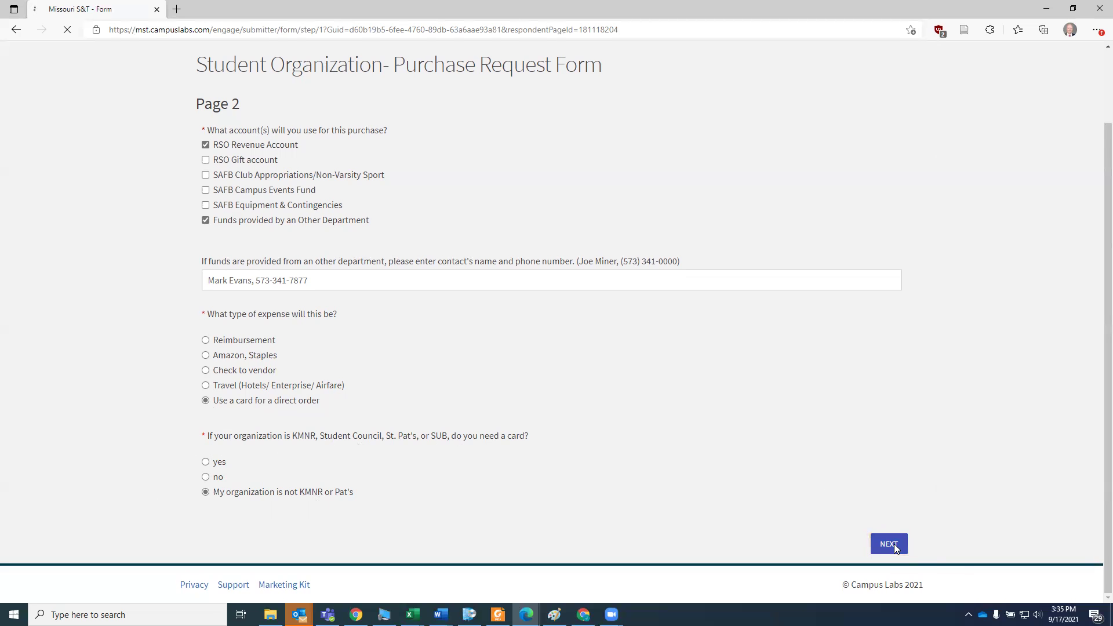
- Enter vendor Walmart and items 'Soap, Cheetos, and umbrellas.'
click(268, 234)
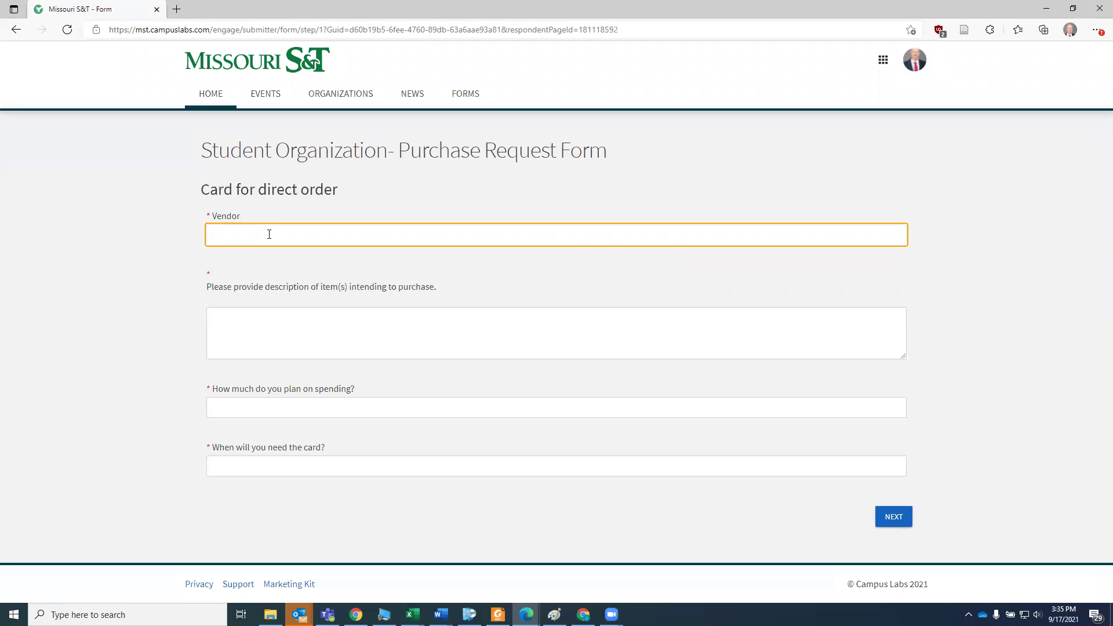
text(Walmart)
key(Tab)
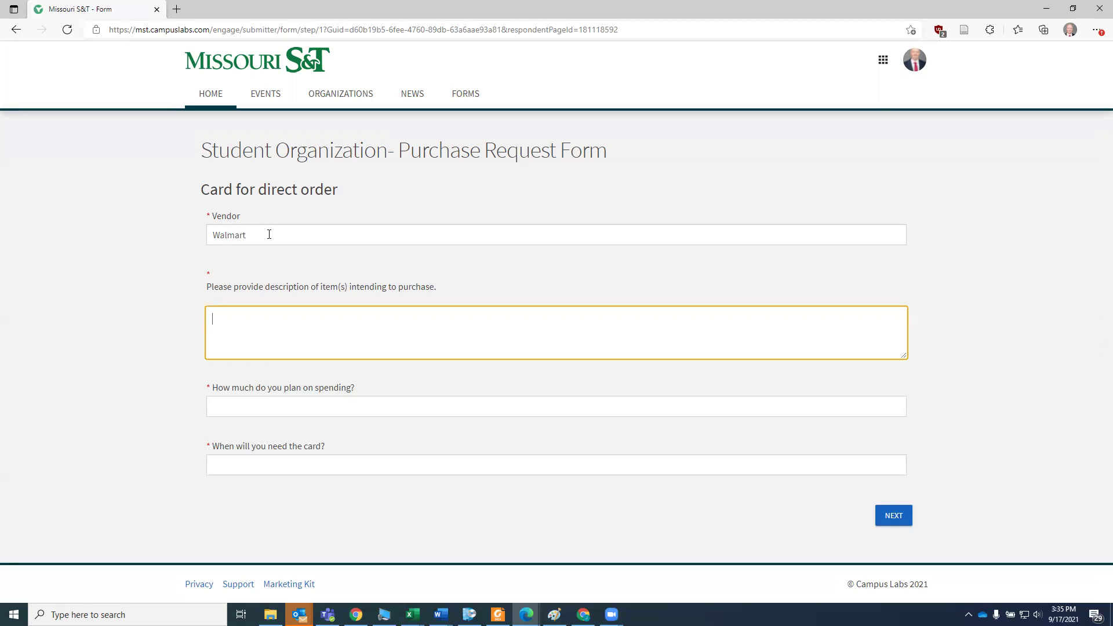
text(Sd)
key(BackSpace)
text(oap, Cheetos, and umbrellas.)
- Set the amount to $458.00 and needed date to October 1, 2021, then continue
key(Tab)
text($)
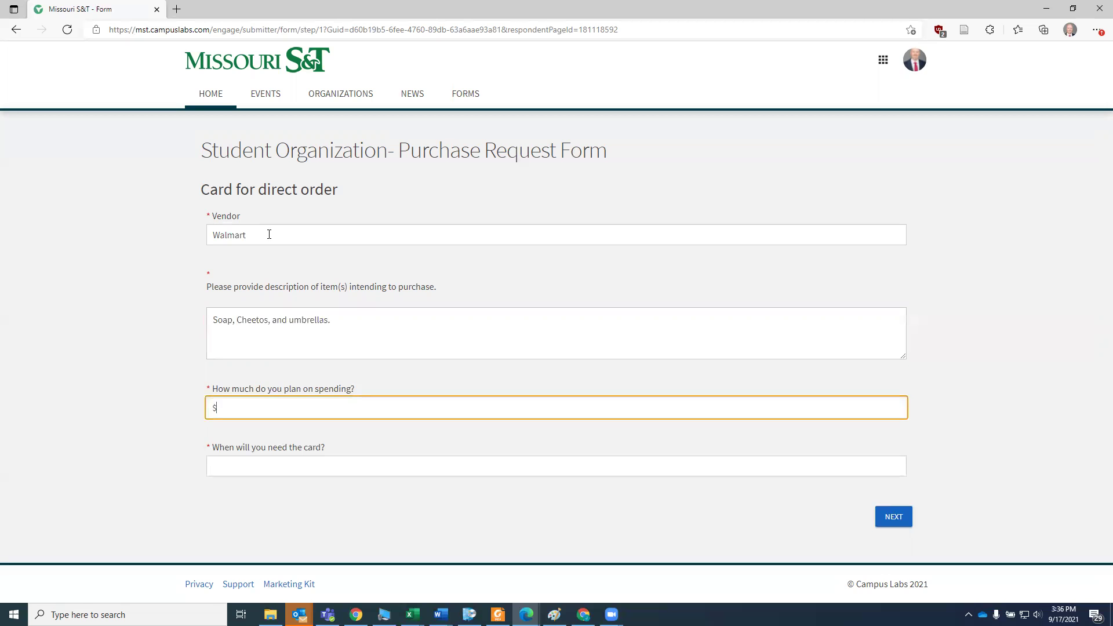
text(458.00)
key(Tab)
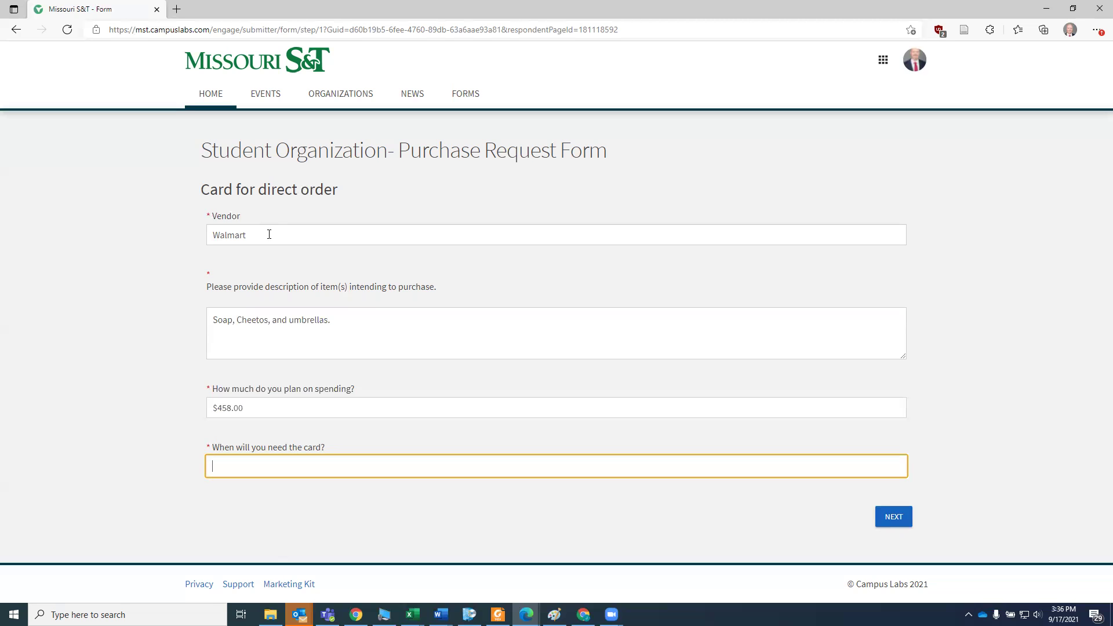
text(October 1, 2021)
click(893, 517)
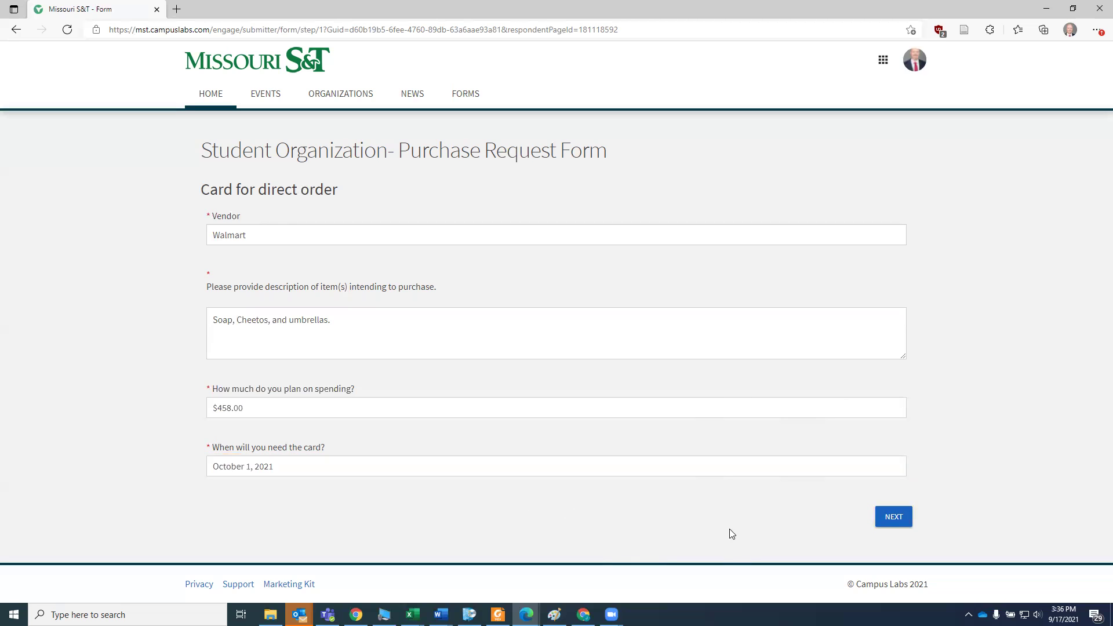
- On the Add Reviewers page, enter one reviewer's mst.edu e-mail, removing the extra empty slot
click(891, 517)
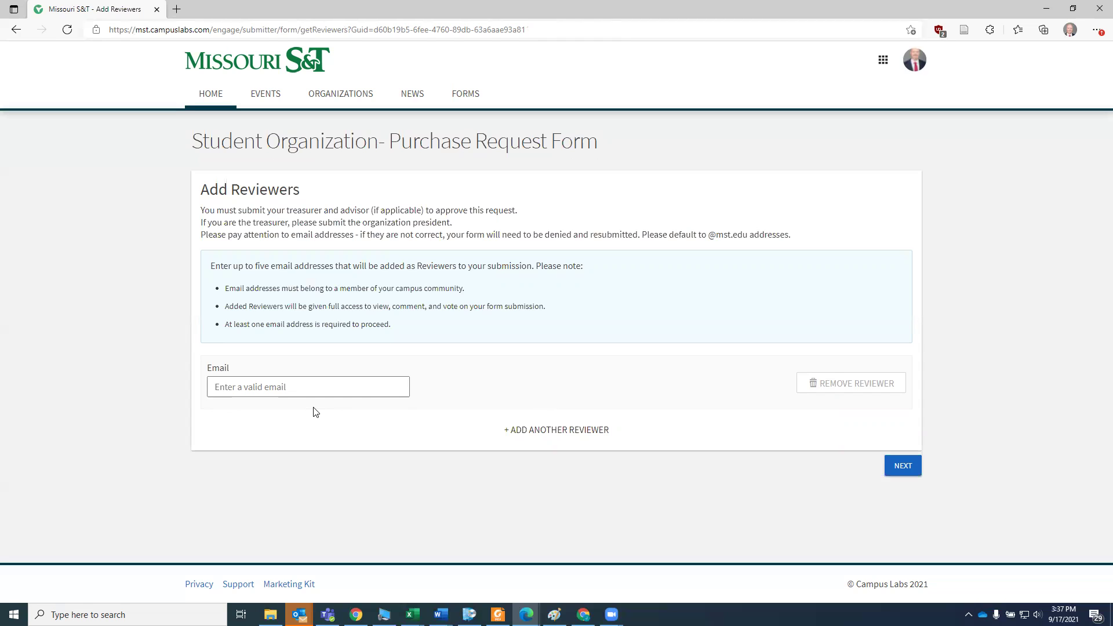
click(287, 394)
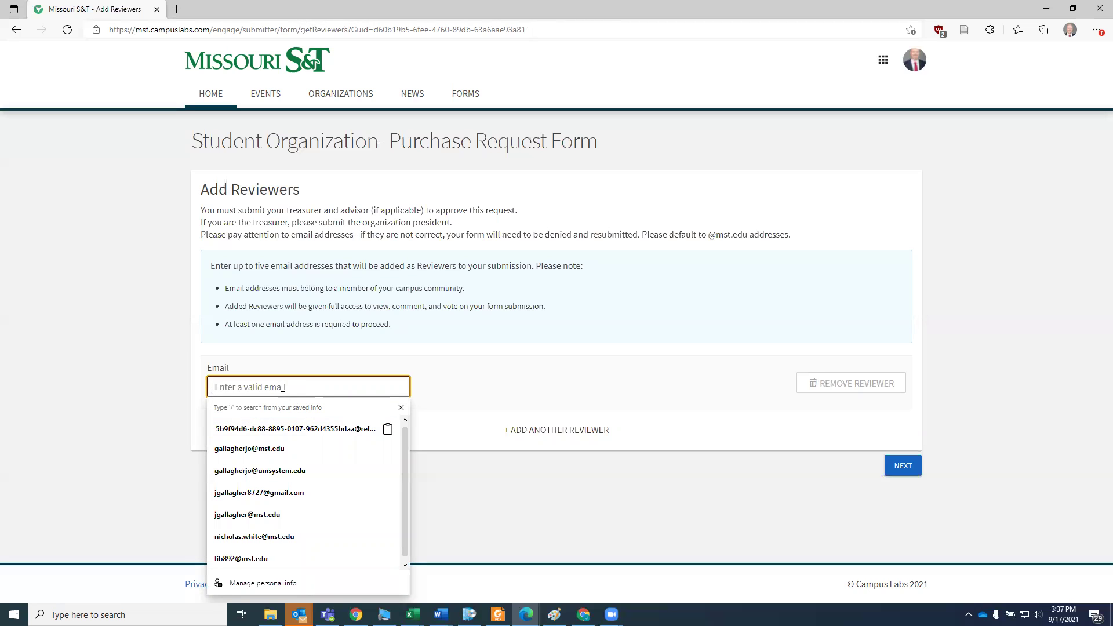
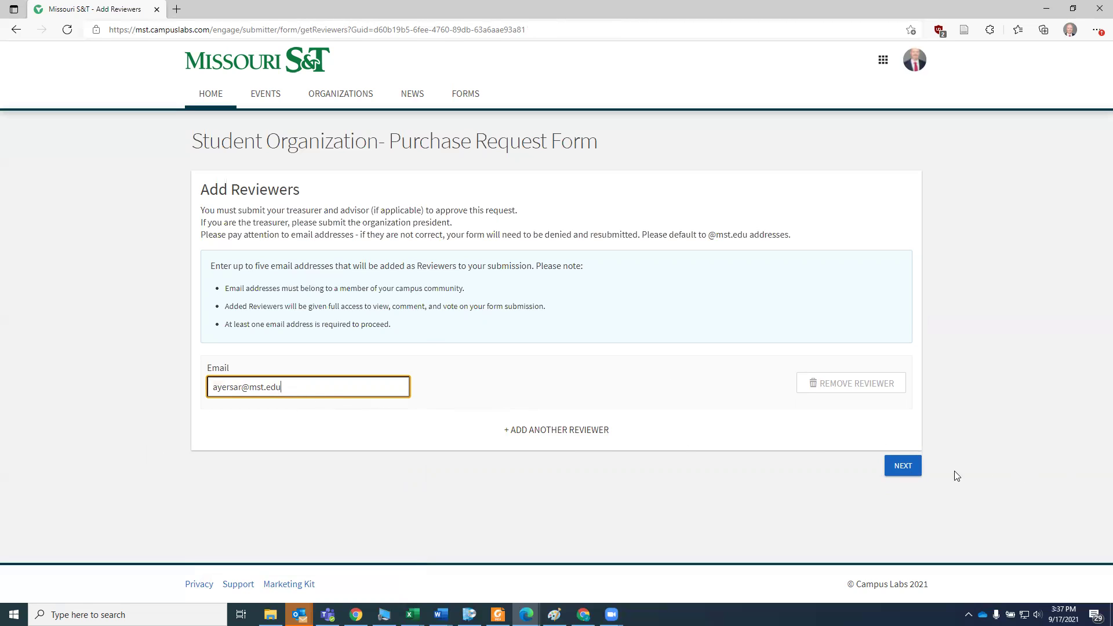
click(558, 432)
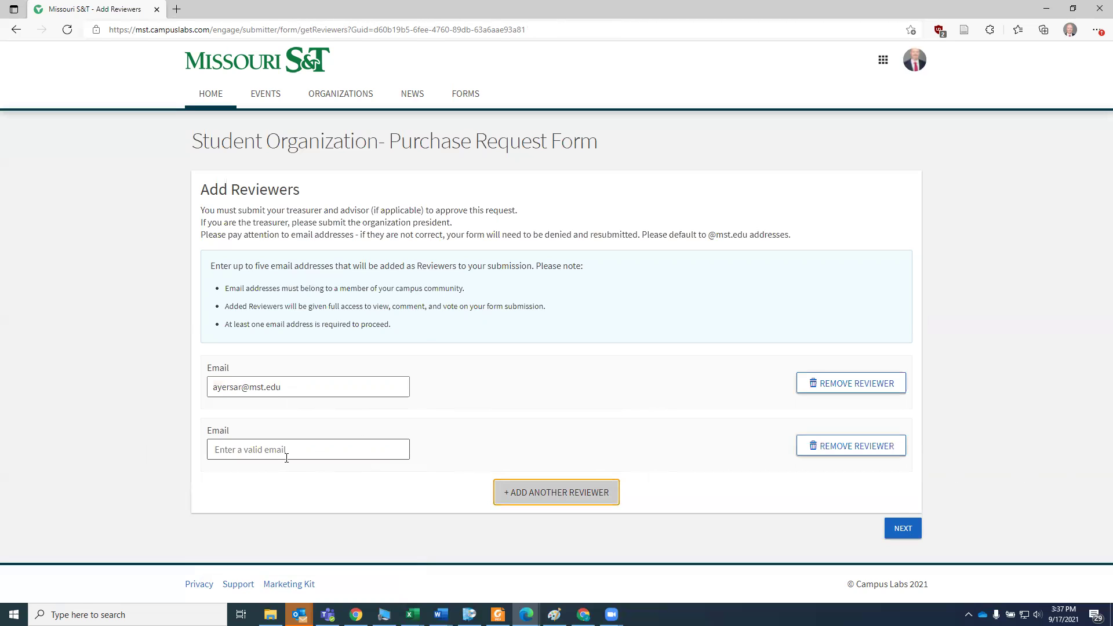
click(859, 456)
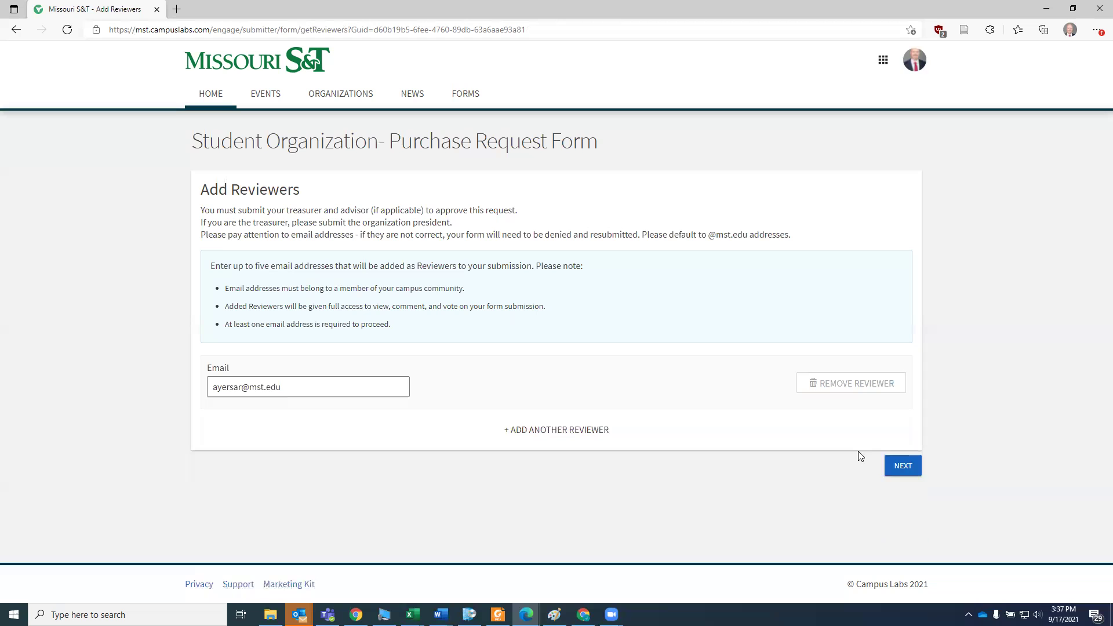
- Review the purchase request submission and submit it
click(902, 470)
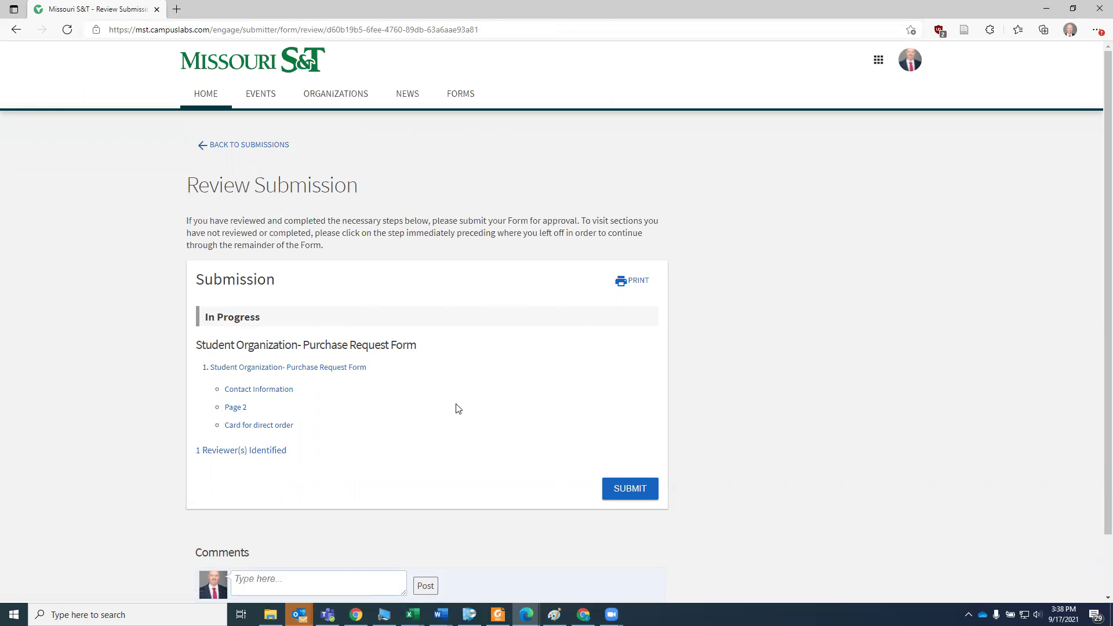
click(643, 496)
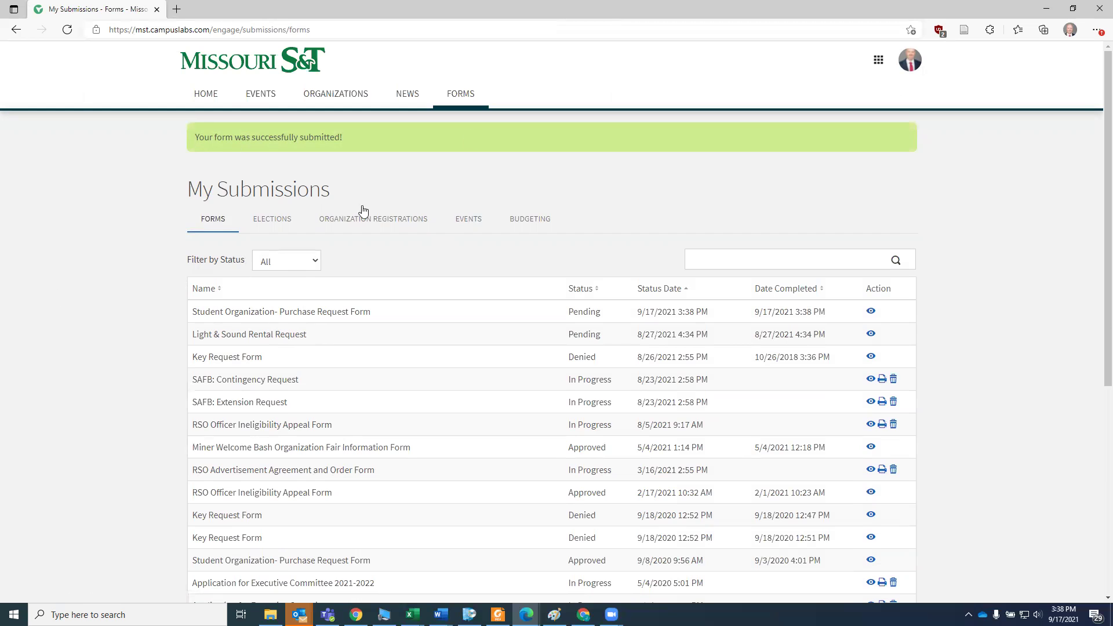
- Check the account menu, then return to the Explore Missouri S&T home page via the logo
click(910, 59)
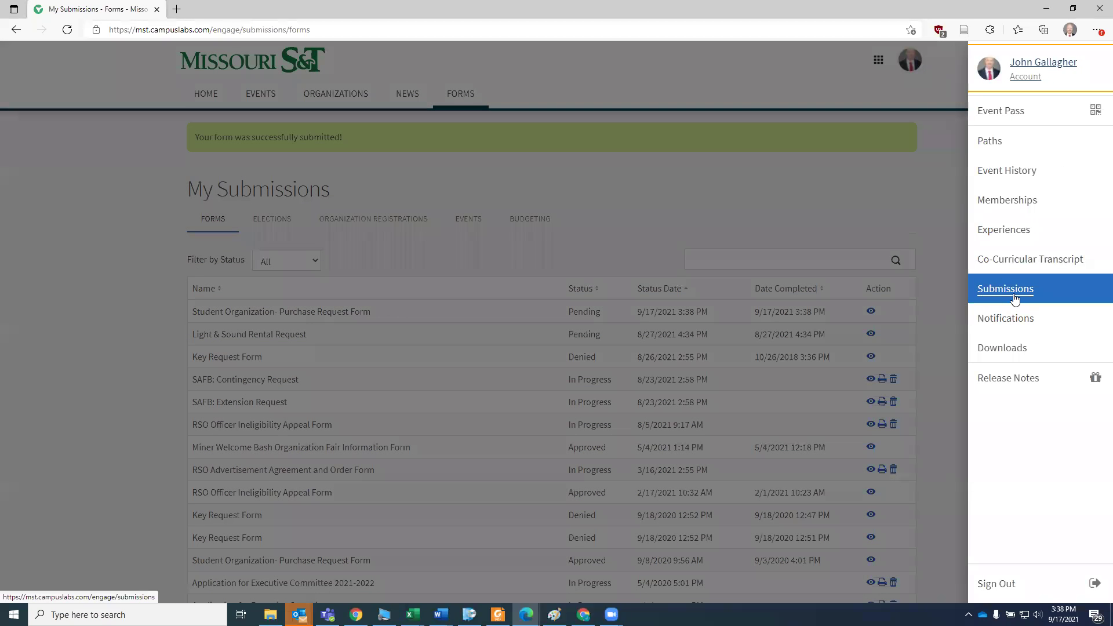
click(708, 195)
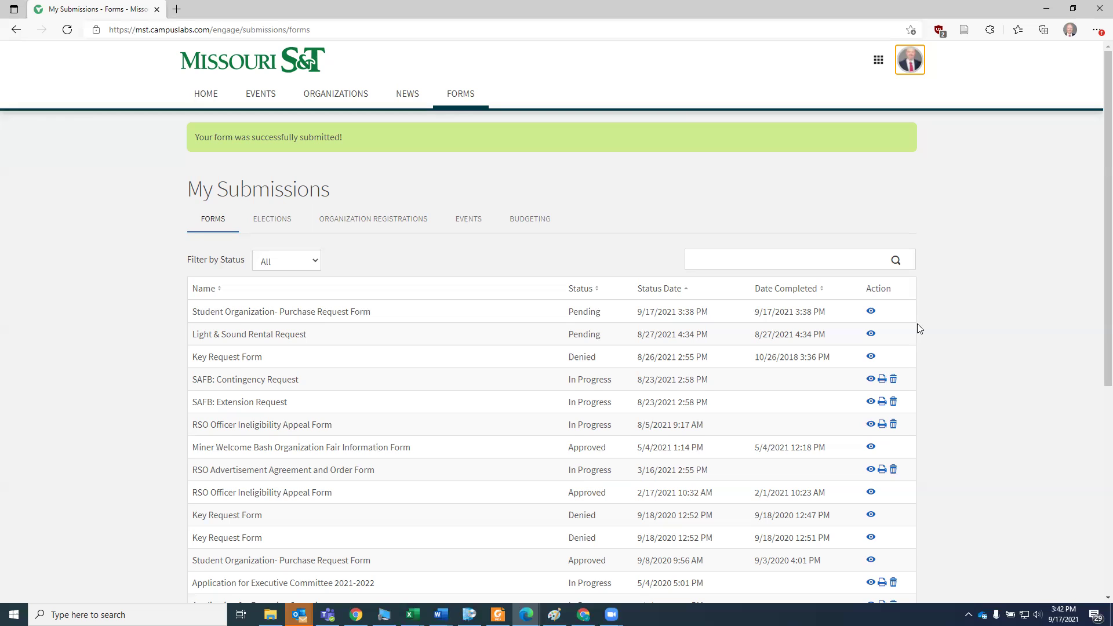
click(253, 68)
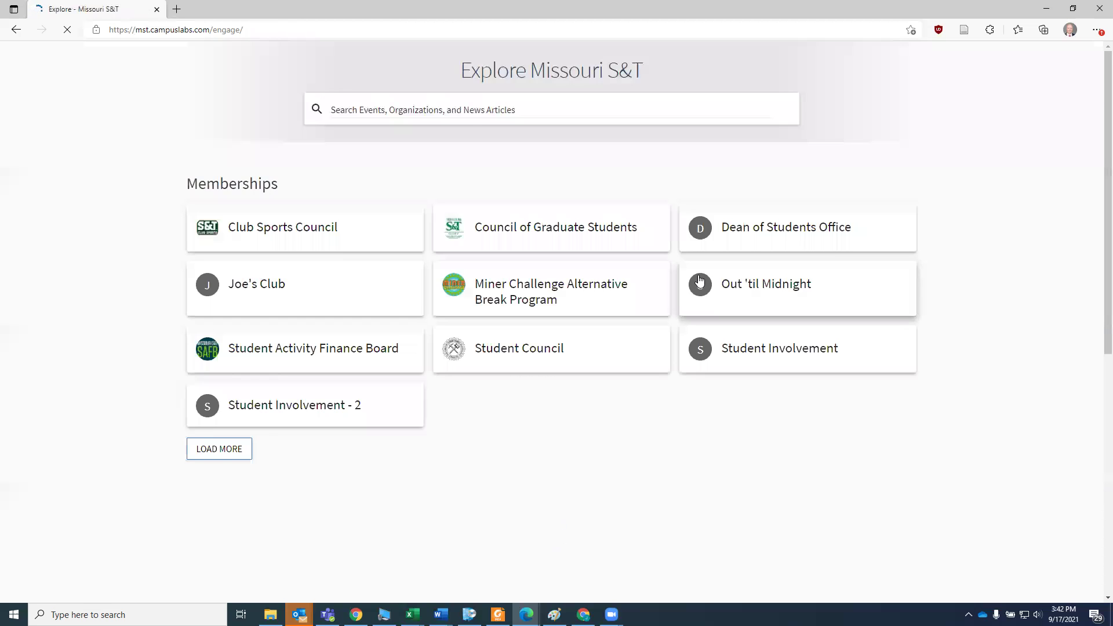